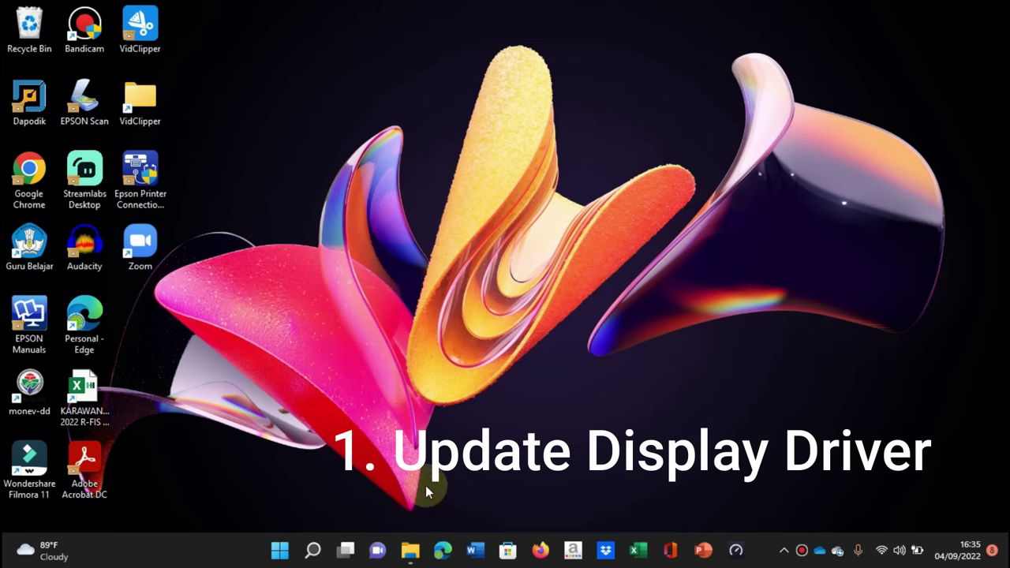
Close the open Temp and This PC folder windows
{"action": "mouse_move", "coordinate": [410, 550]}
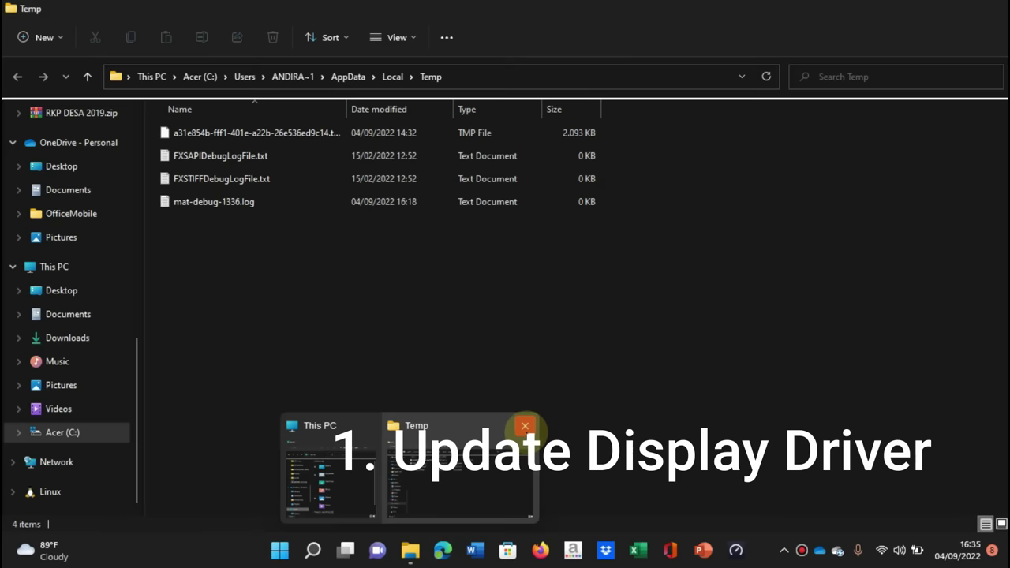
{"action": "left_click", "coordinate": [526, 425]}
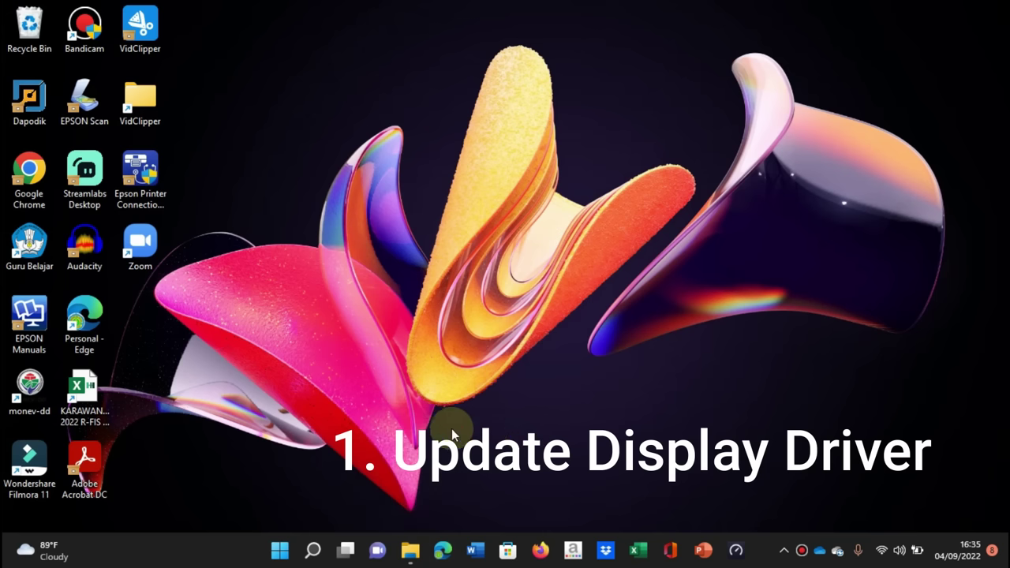
{"action": "mouse_move", "coordinate": [409, 554]}
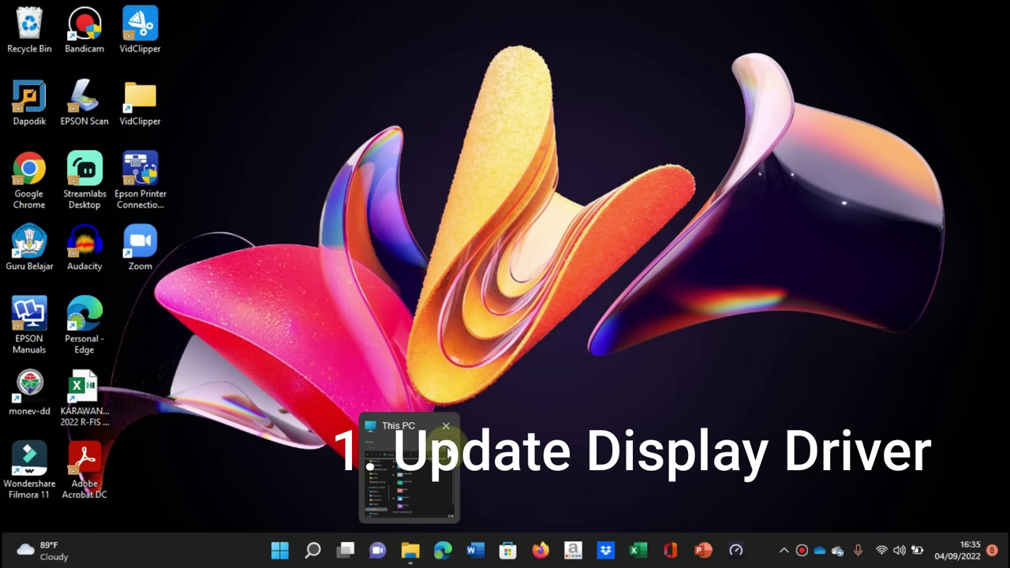
{"action": "left_click", "coordinate": [450, 426]}
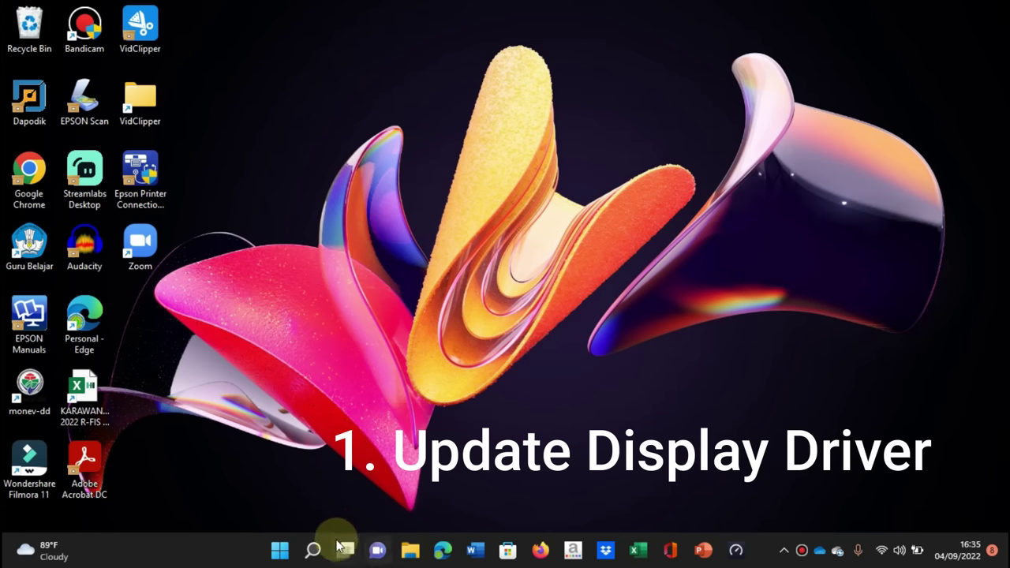
Open Device Manager and expand the Display adapters category
{"action": "left_click", "coordinate": [311, 554]}
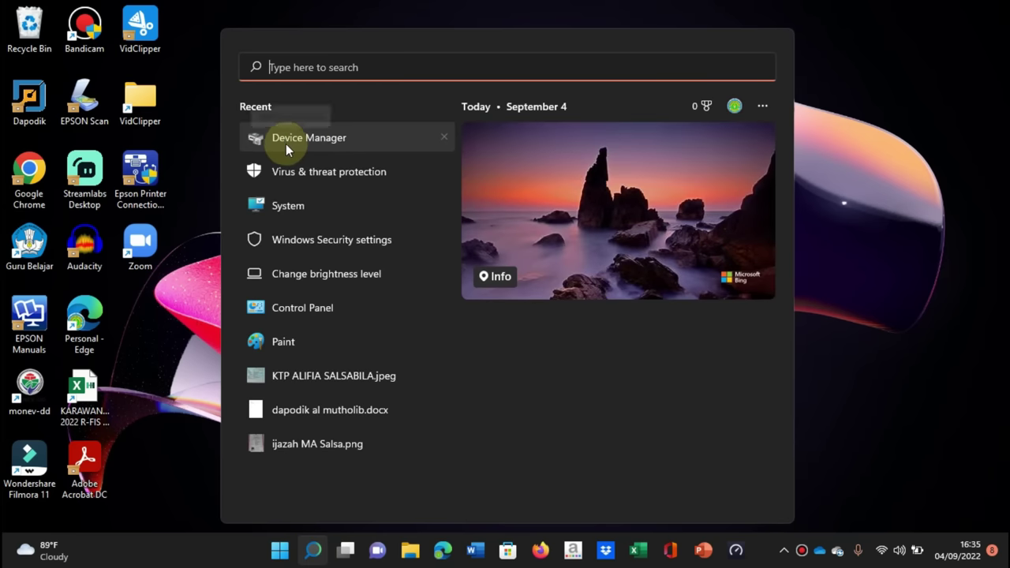
{"action": "left_click", "coordinate": [317, 143]}
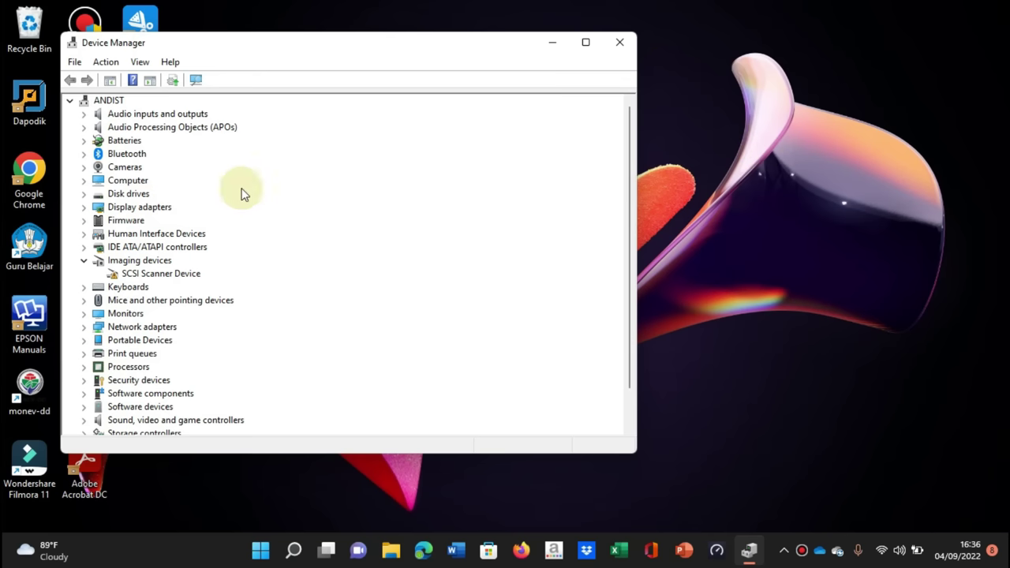
{"action": "double_click", "coordinate": [167, 207]}
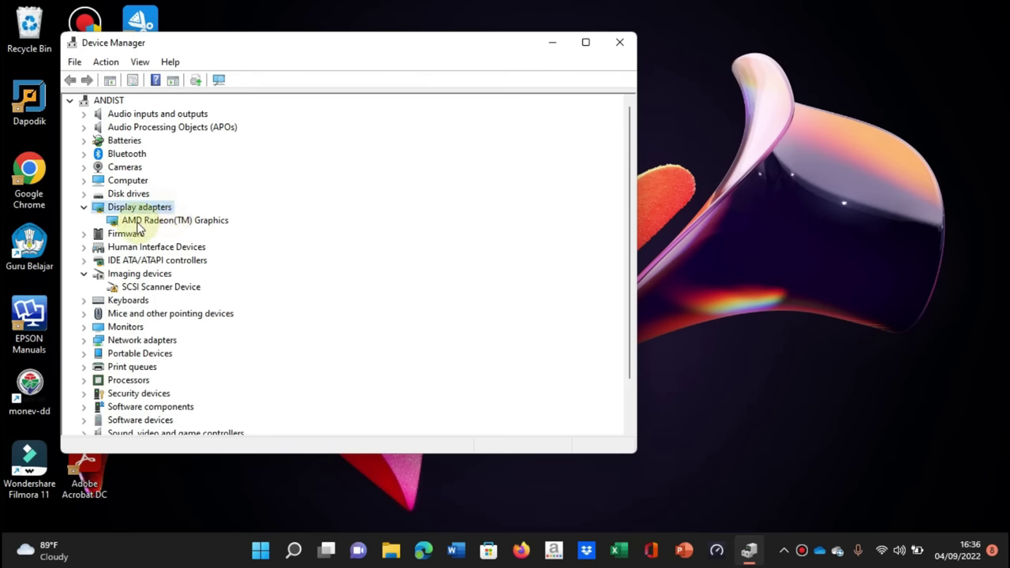
Update the AMD Radeon(TM) Graphics driver using the automatic driver search, and close Device Manager
{"action": "left_click", "coordinate": [201, 223]}
{"action": "right_click", "coordinate": [203, 222]}
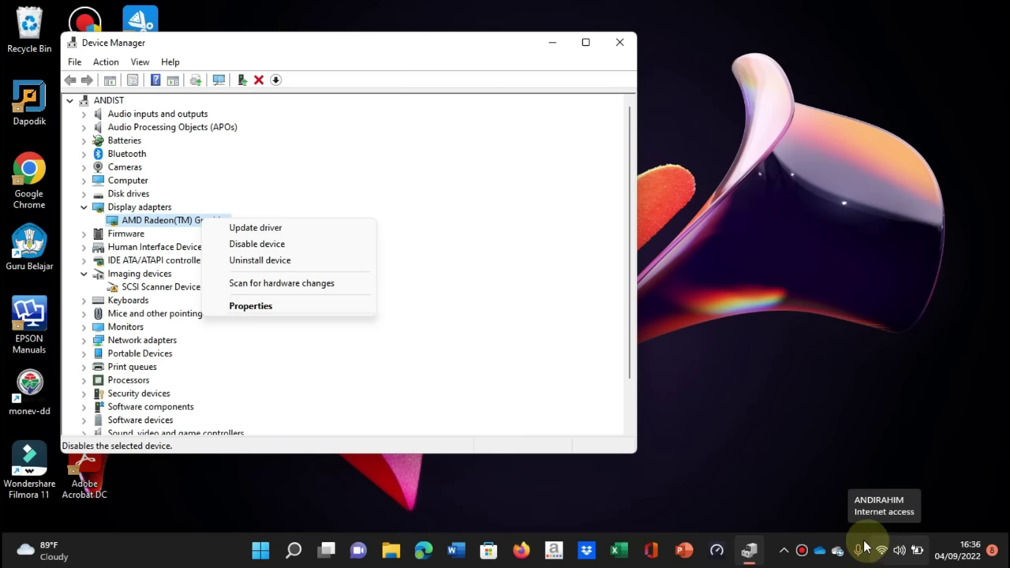
{"action": "left_click", "coordinate": [261, 227]}
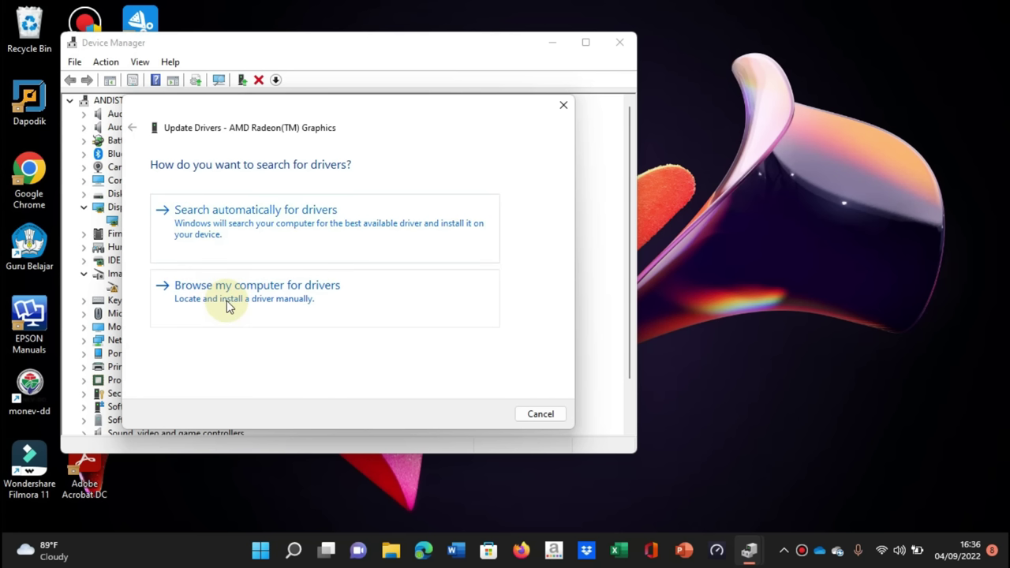
{"action": "left_click", "coordinate": [233, 227]}
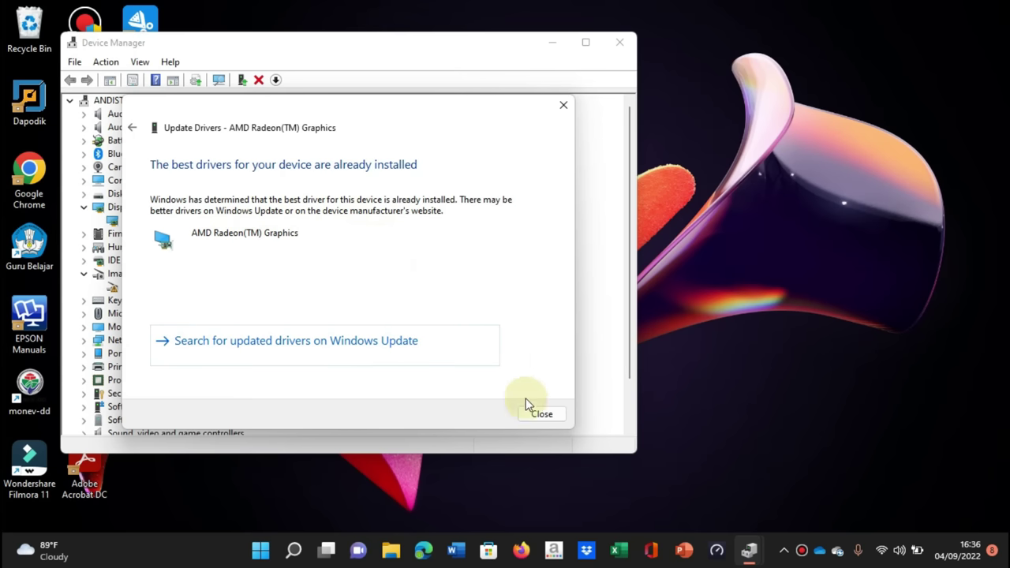
{"action": "left_click", "coordinate": [541, 414]}
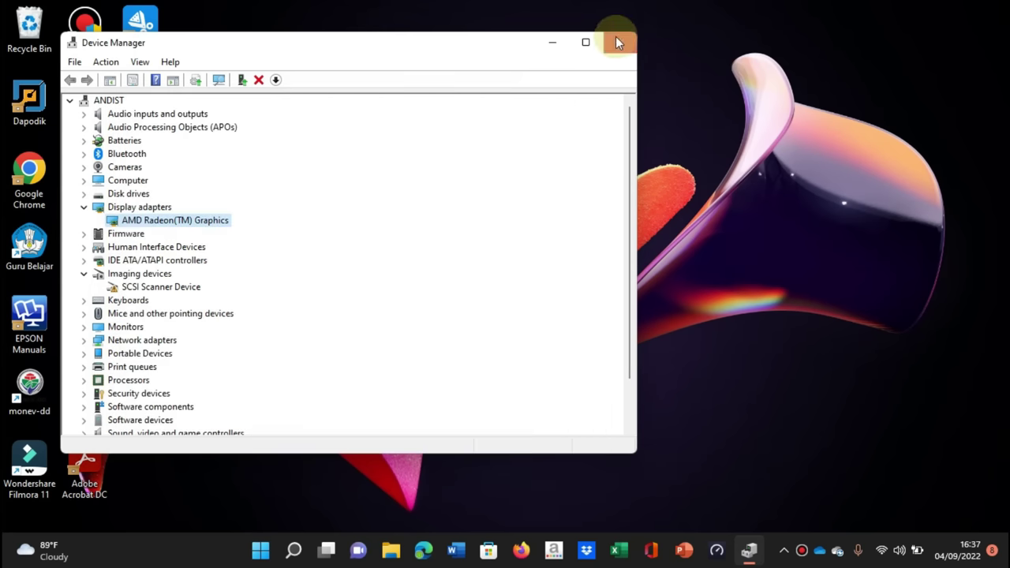
{"action": "left_click", "coordinate": [621, 41]}
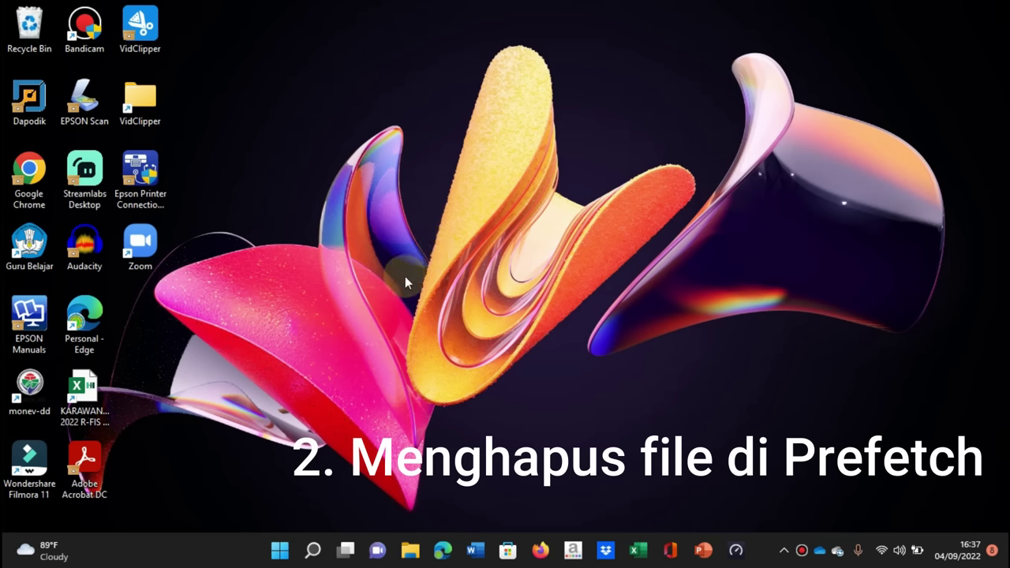
Open the Windows Prefetch folder by running the command "prefetch"
{"action": "mouse_move", "coordinate": [314, 548]}
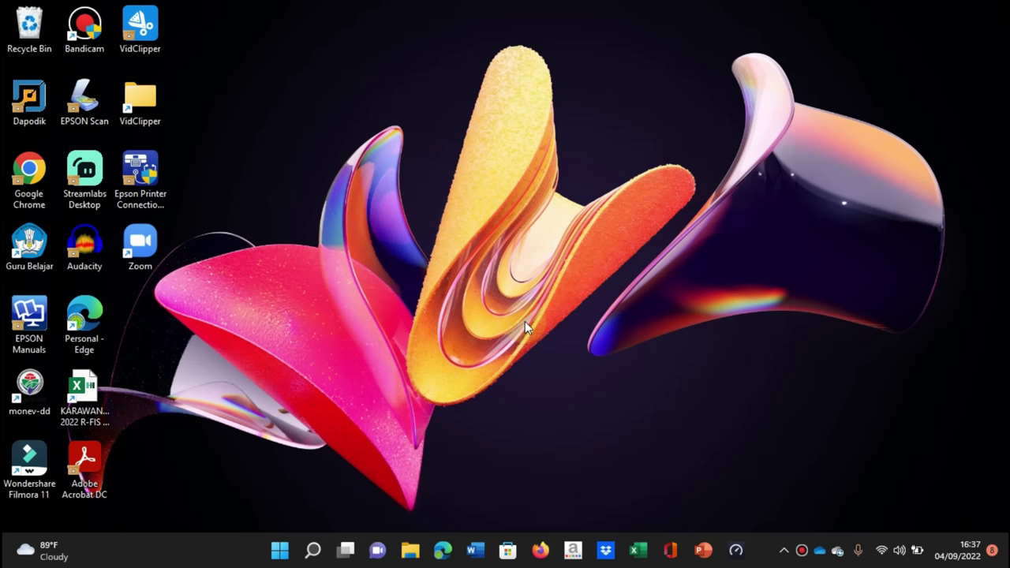
{"action": "key", "text": "super+r"}
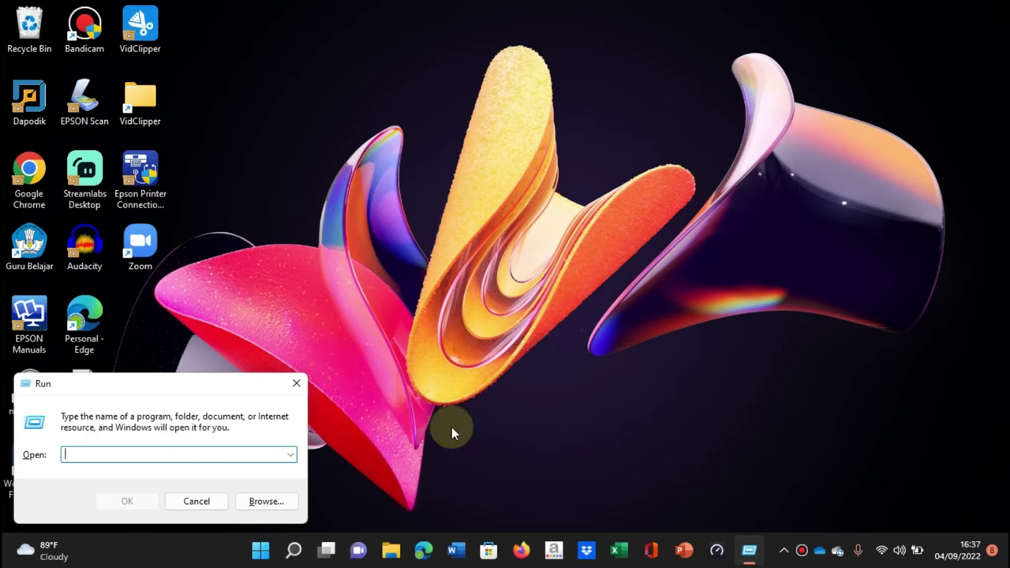
{"action": "left_click", "coordinate": [290, 455]}
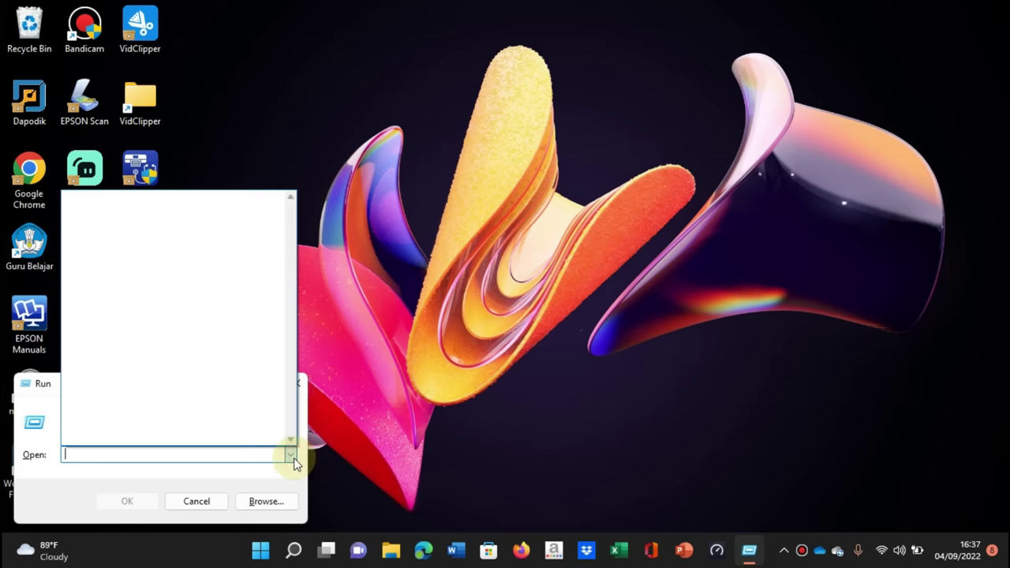
{"action": "left_click", "coordinate": [168, 449]}
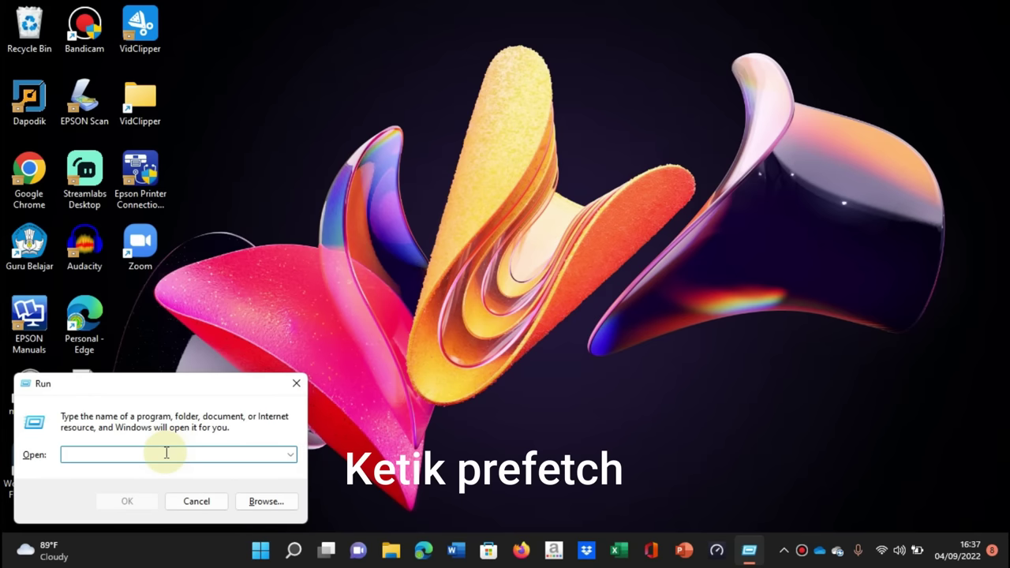
{"action": "type", "text": "pref"}
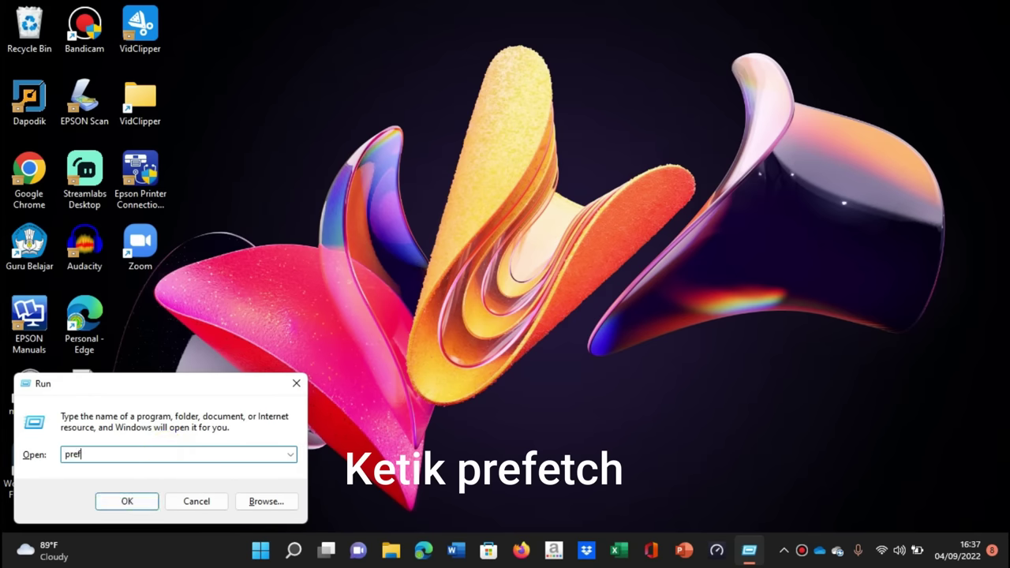
{"action": "type", "text": "etvh"}
{"action": "left_click", "coordinate": [96, 454]}
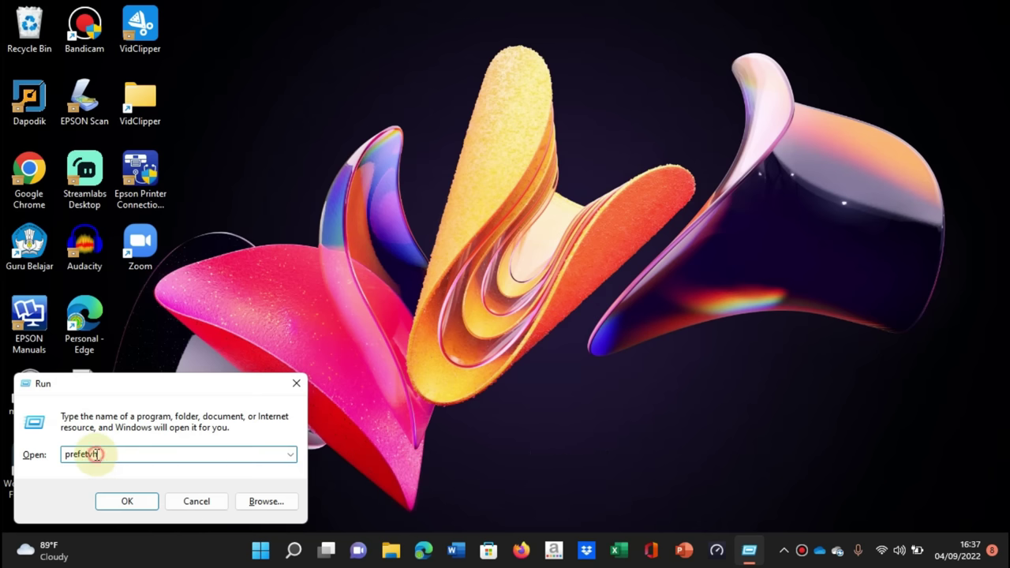
{"action": "key", "text": "BackSpace"}
{"action": "type", "text": "c"}
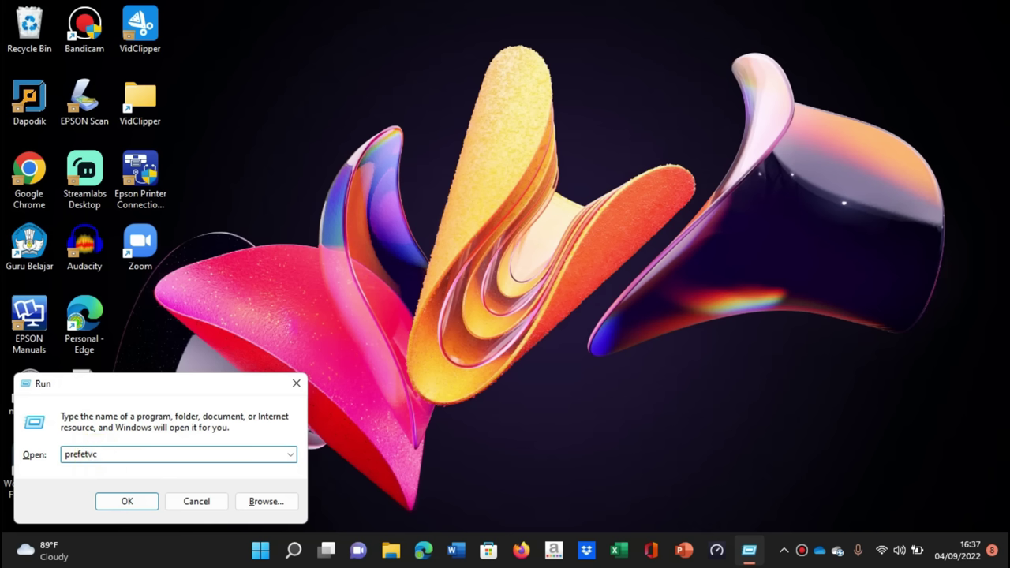
{"action": "key", "text": "BackSpace"}
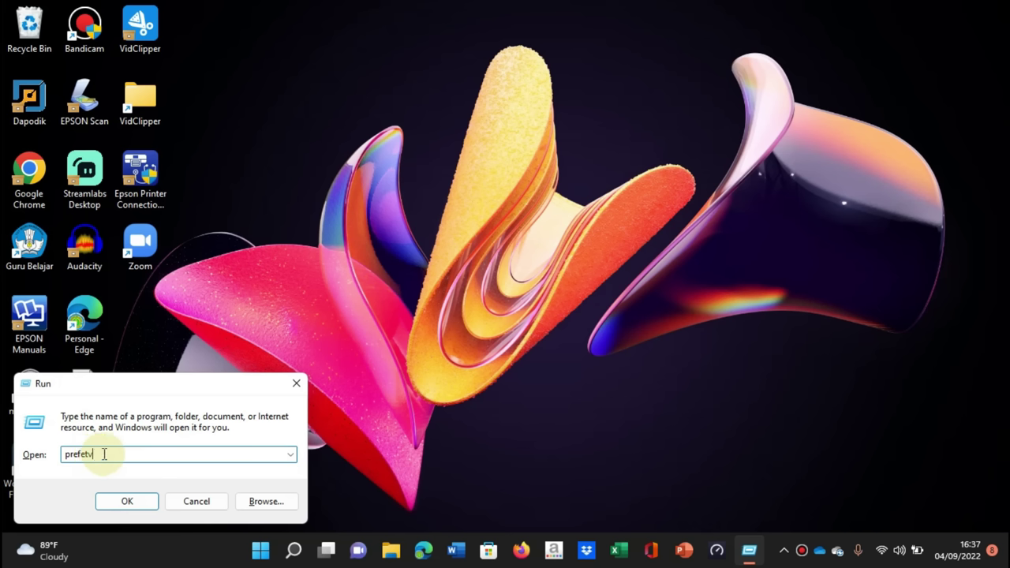
{"action": "key", "text": "BackSpace"}
{"action": "type", "text": "ch"}
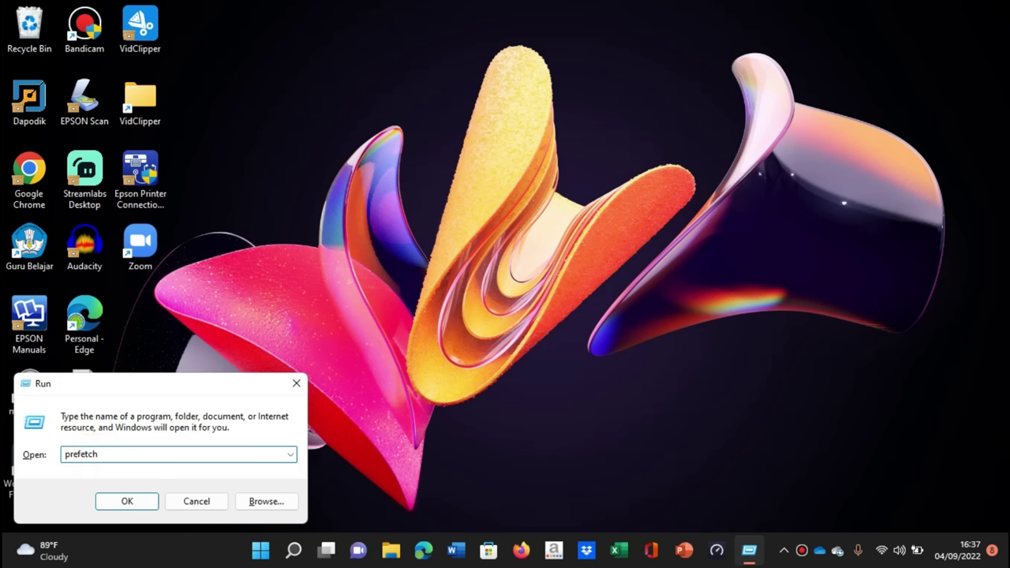
{"action": "left_click", "coordinate": [125, 503]}
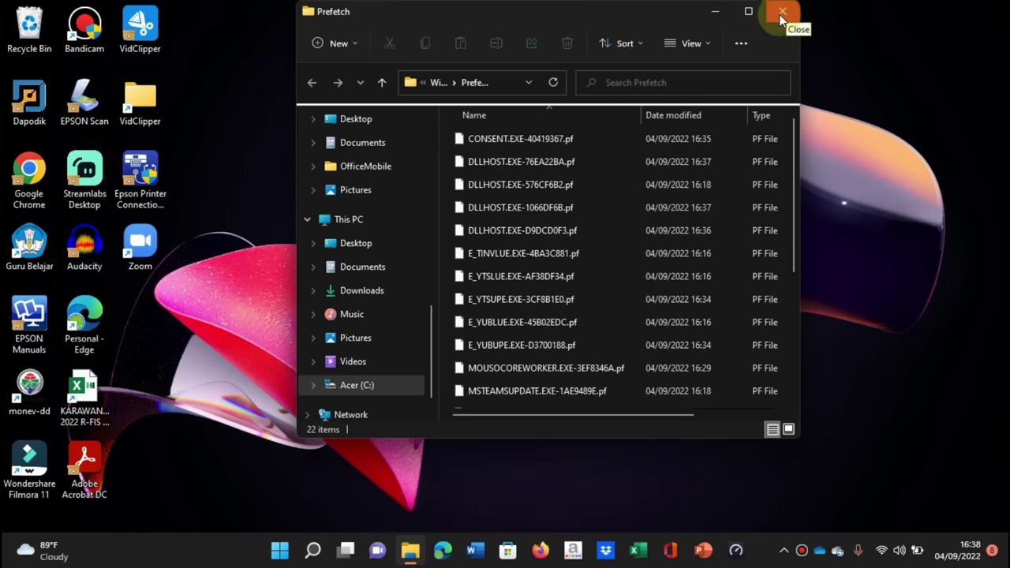
Delete all files in the Prefetch folder, skipping every file in use, and close the maximized folder window
{"action": "left_click", "coordinate": [748, 11]}
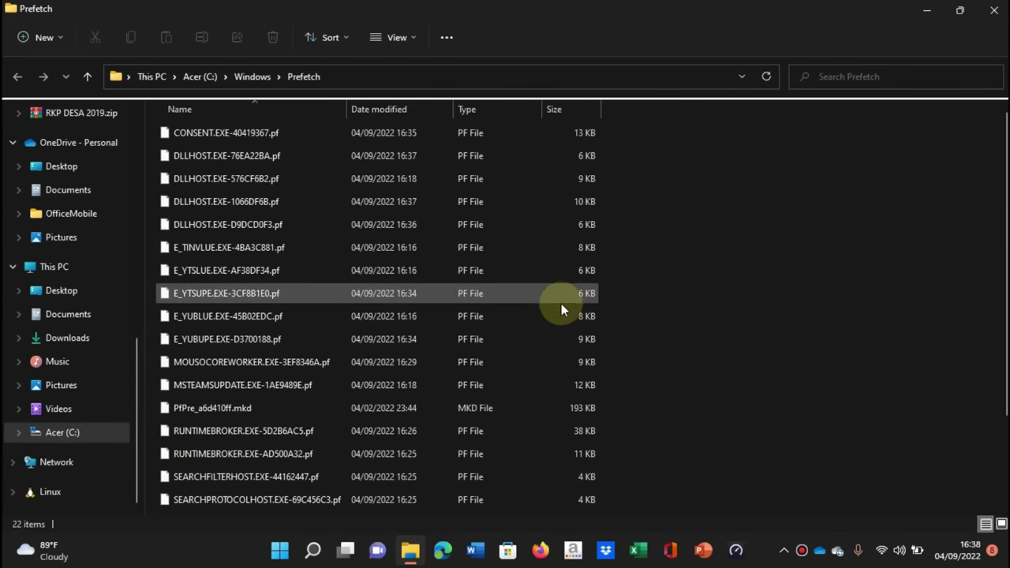
{"action": "scroll", "coordinate": [549, 305], "scroll_direction": "down", "scroll_amount": 2}
{"action": "scroll", "coordinate": [549, 305], "scroll_direction": "up", "scroll_amount": 2}
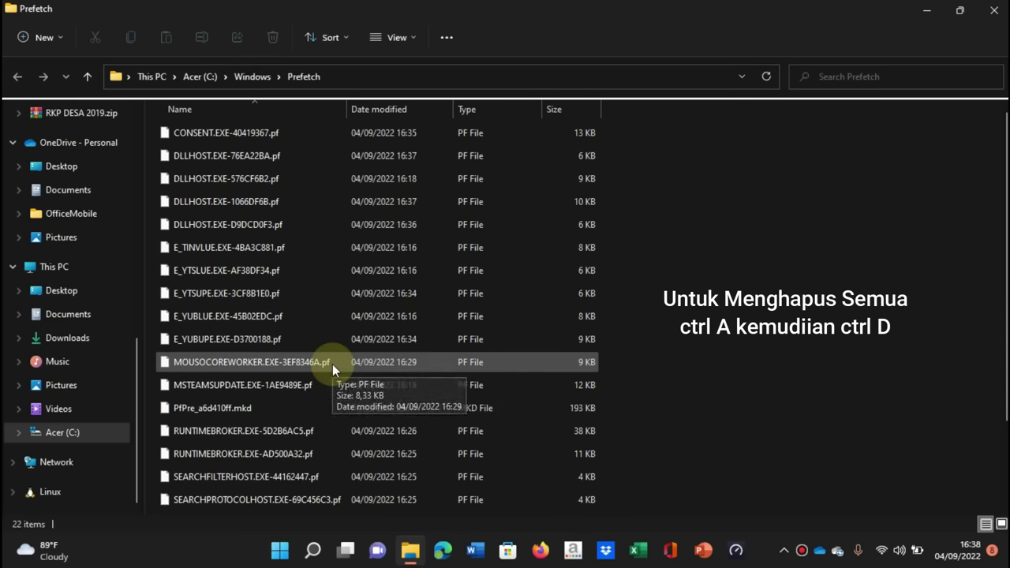
{"action": "key", "text": "ctrl+a"}
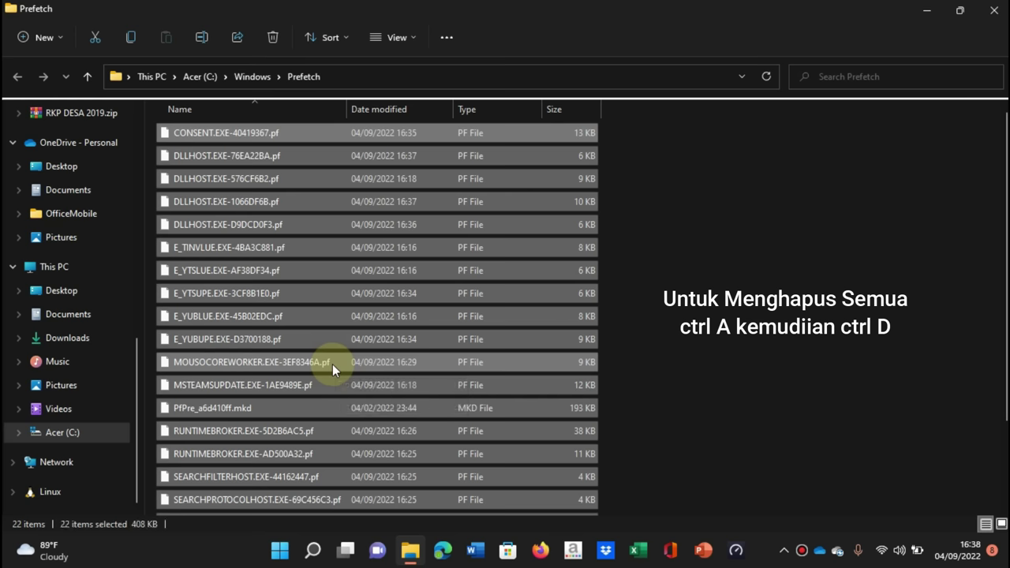
{"action": "key", "text": "ctrl+d"}
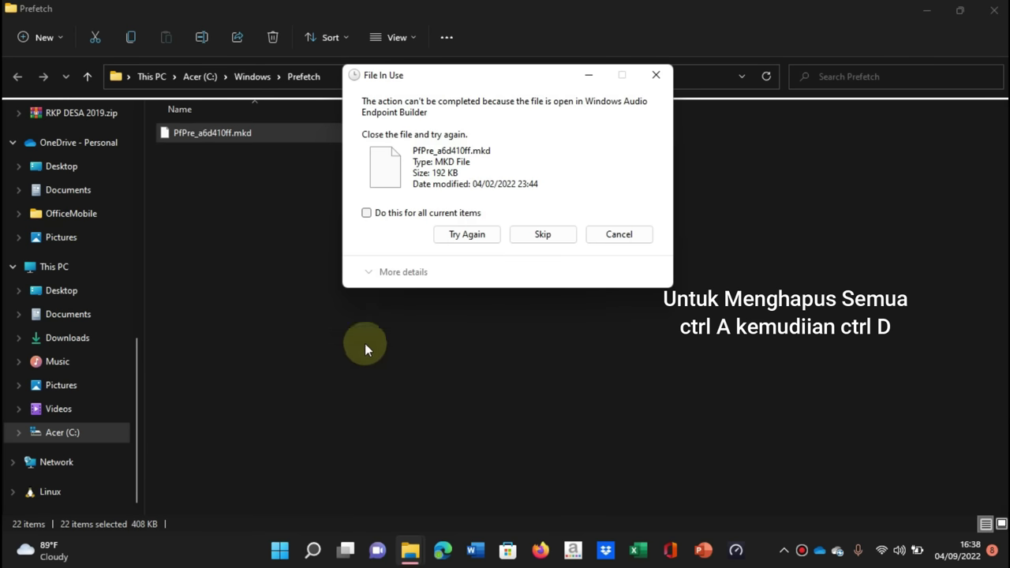
{"action": "left_click", "coordinate": [367, 213]}
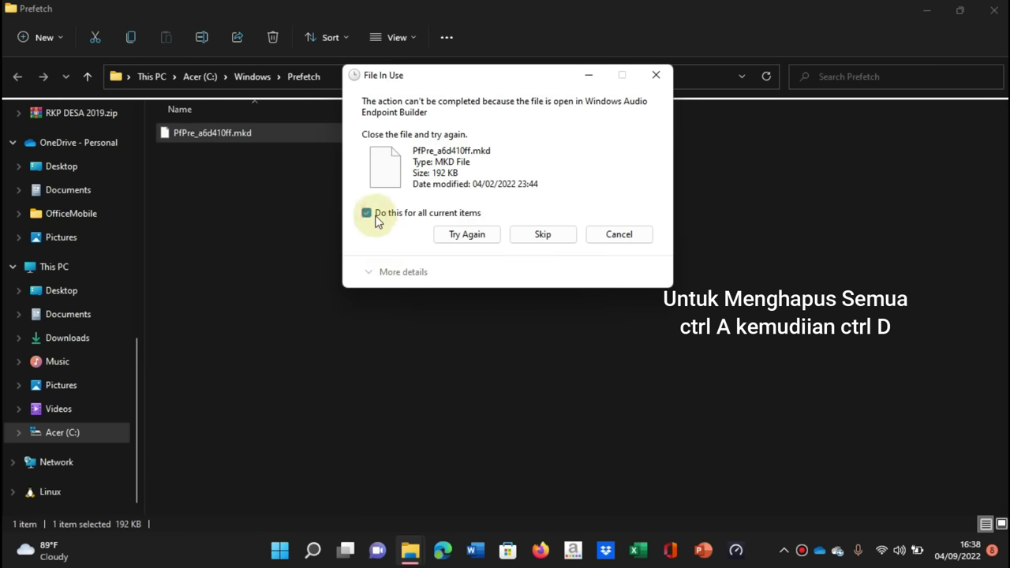
{"action": "left_click", "coordinate": [539, 234]}
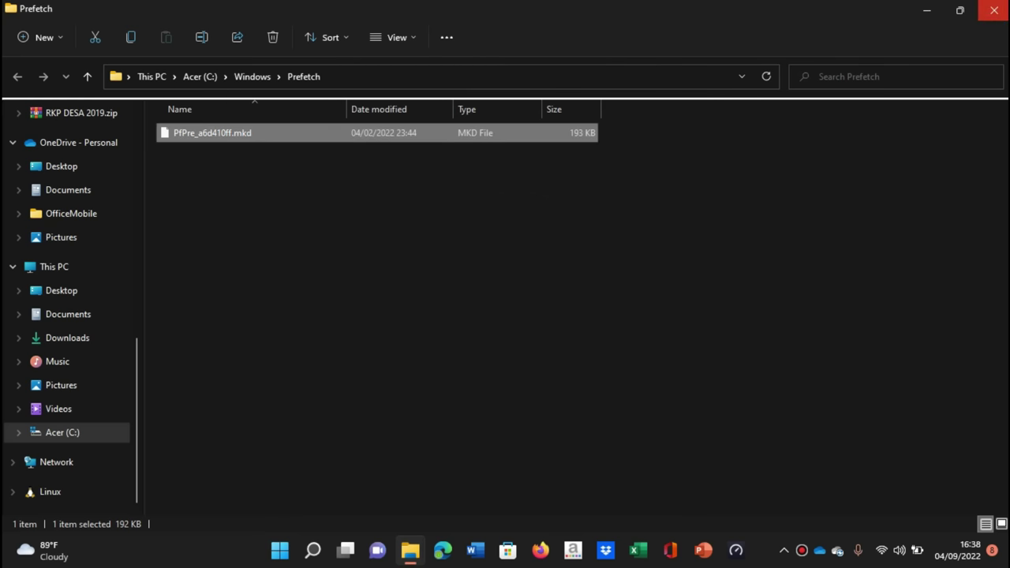
{"action": "left_click", "coordinate": [995, 10]}
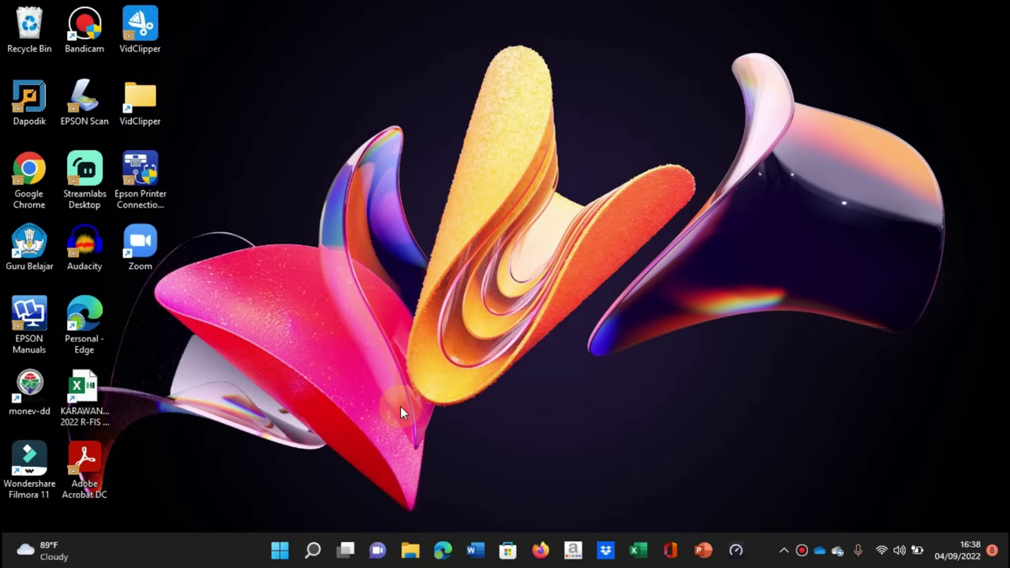
Run the command "temp" to check the Temp folder for junk files, and close the folder
{"action": "key", "text": "super+r"}
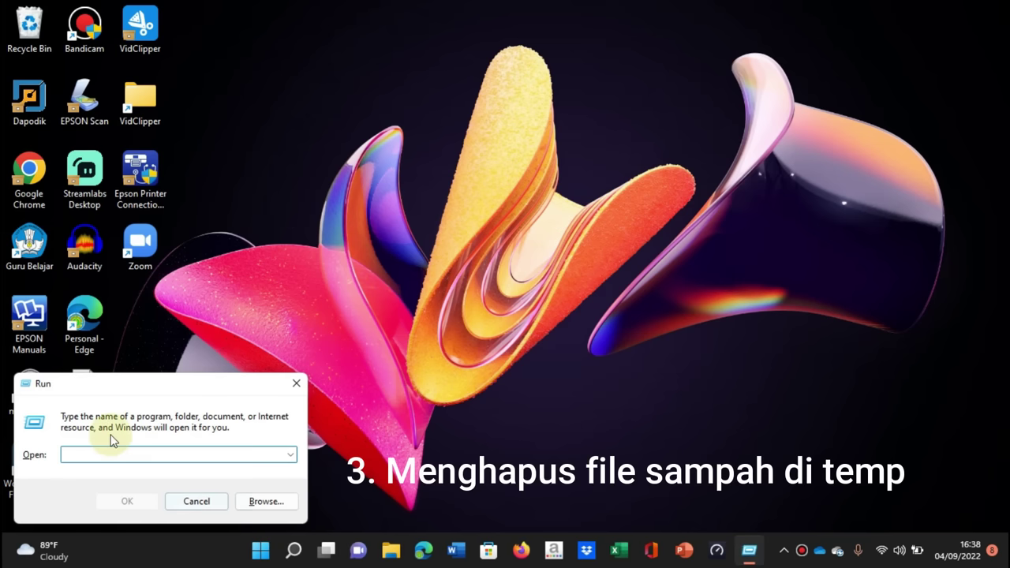
{"action": "type", "text": "temp"}
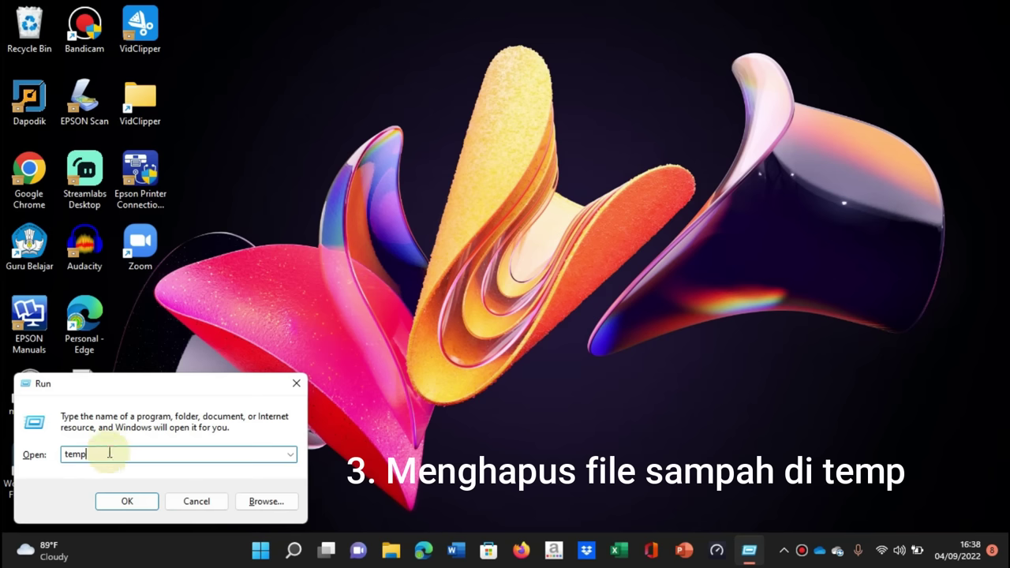
{"action": "left_click", "coordinate": [118, 501]}
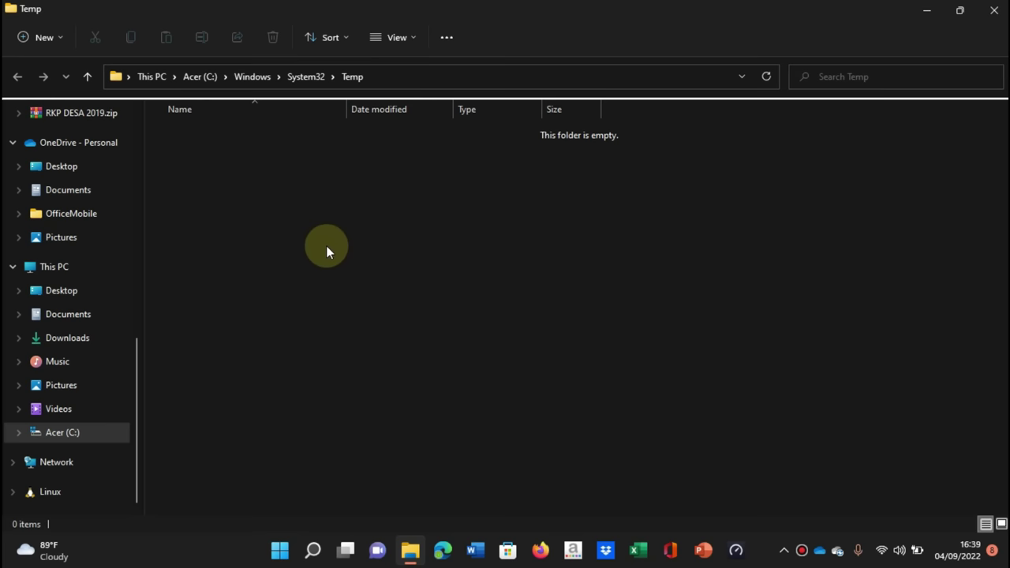
{"action": "left_click", "coordinate": [993, 10]}
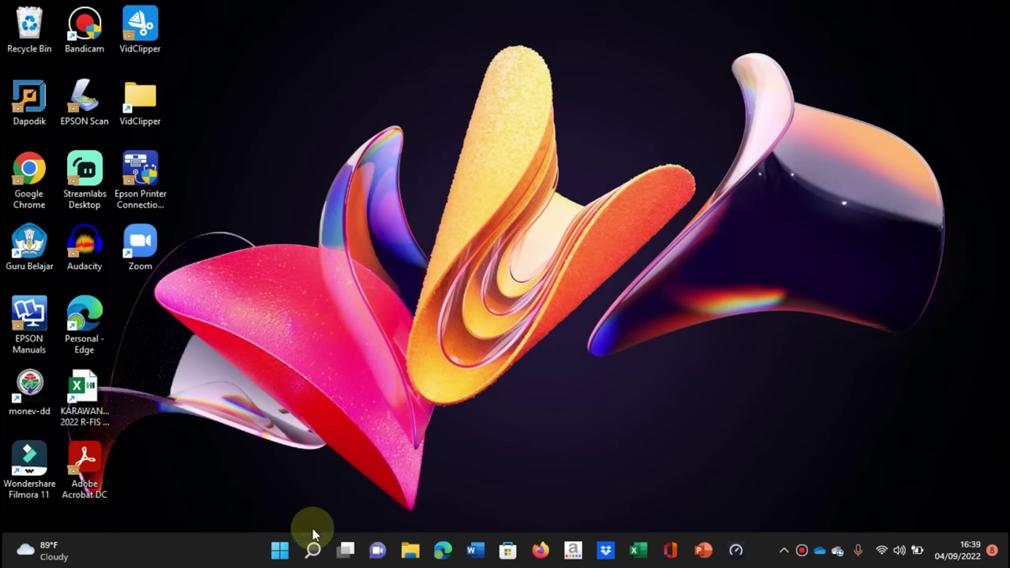
Open the user's temporary files folder by running the command "%temp%"
{"action": "mouse_move", "coordinate": [312, 551]}
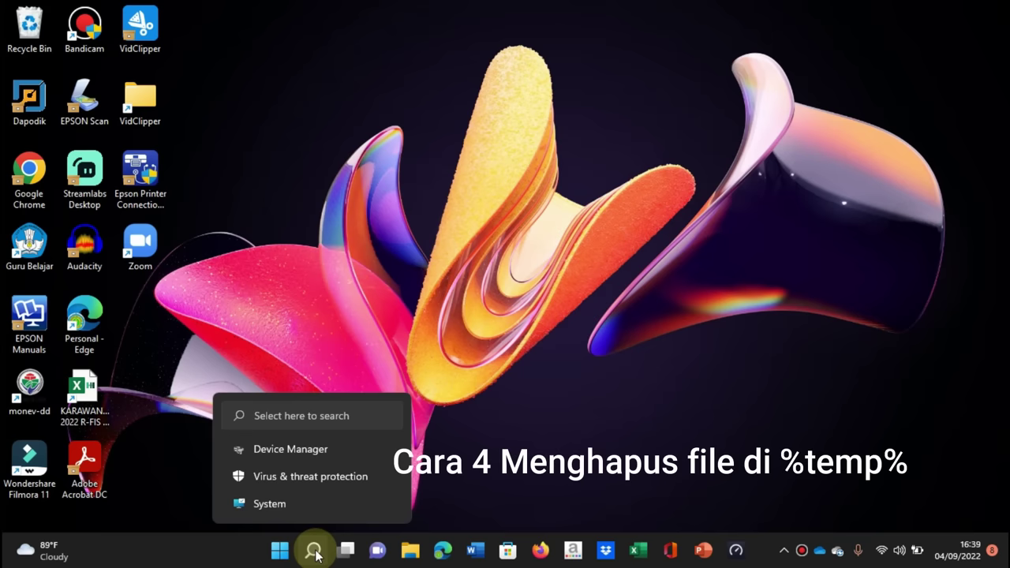
{"action": "key", "text": "super+r"}
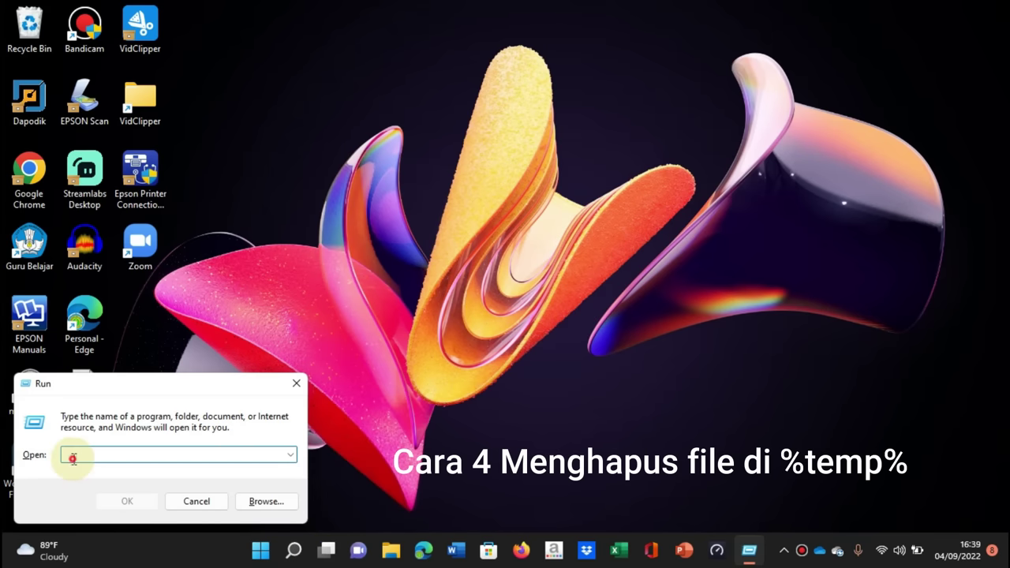
{"action": "type", "text": "%temp"}
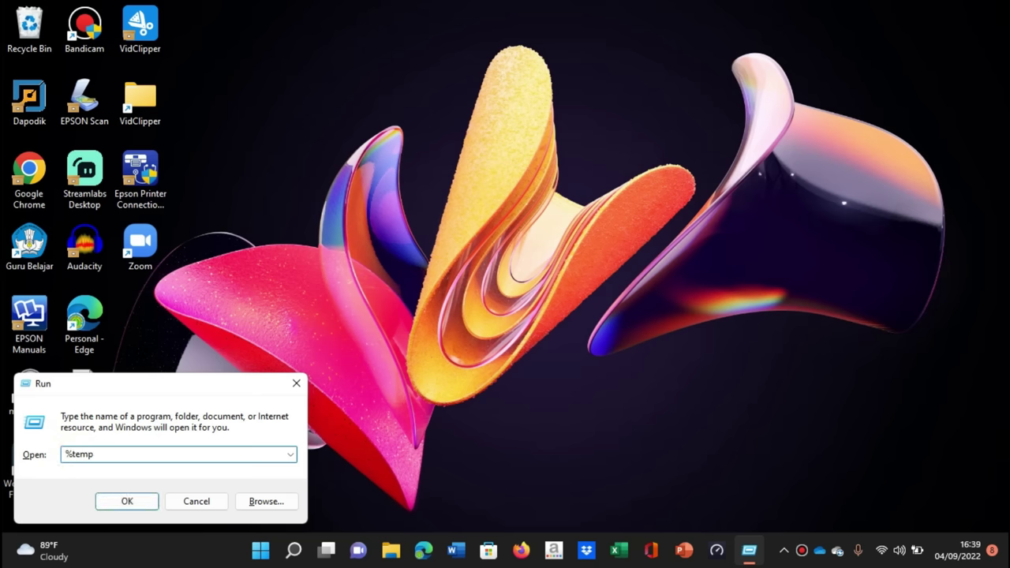
{"action": "type", "text": "%"}
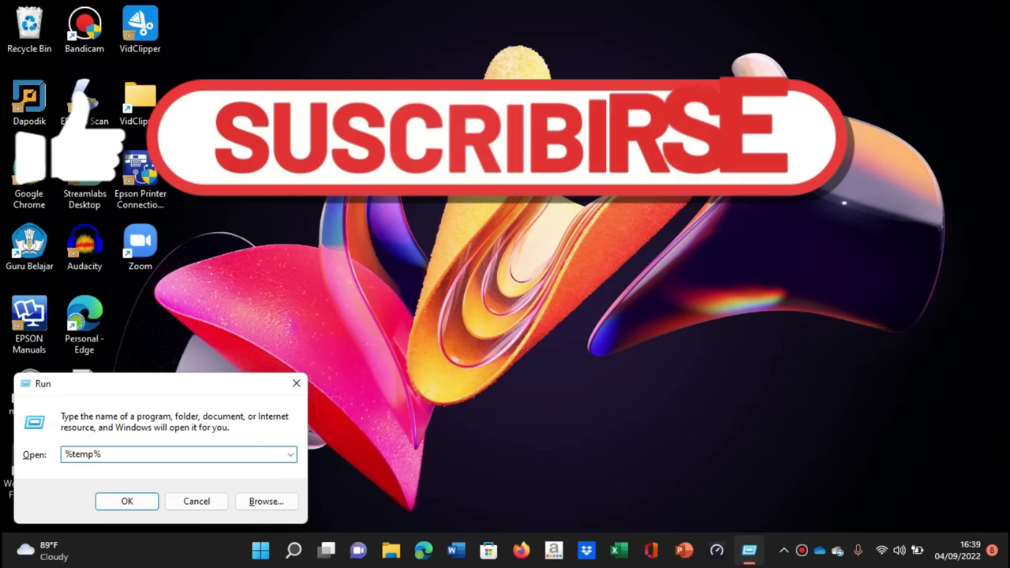
{"action": "left_click", "coordinate": [129, 503]}
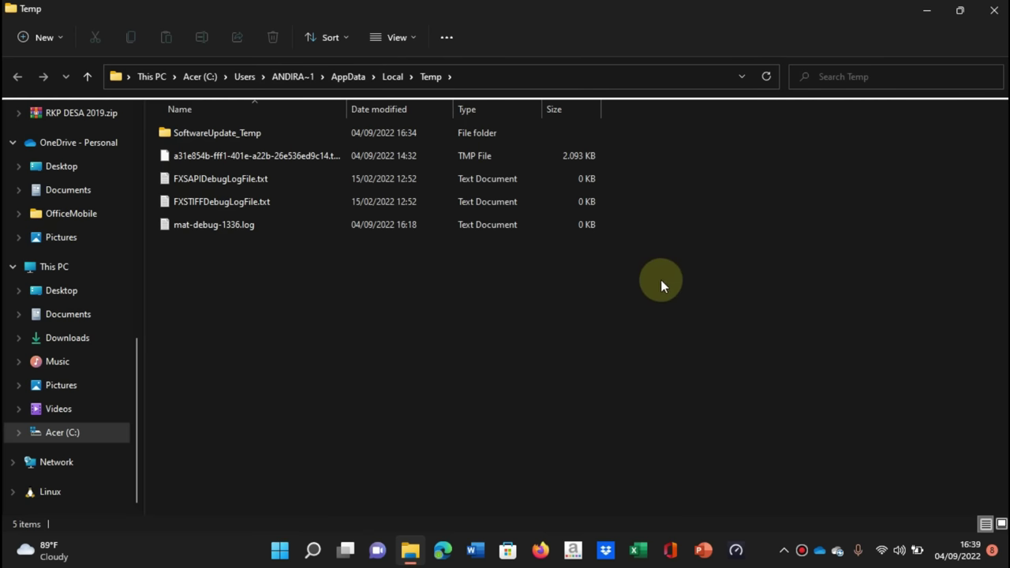
Delete all items in the user's Temp folder, skipping every file that is in use
{"action": "left_click", "coordinate": [192, 158]}
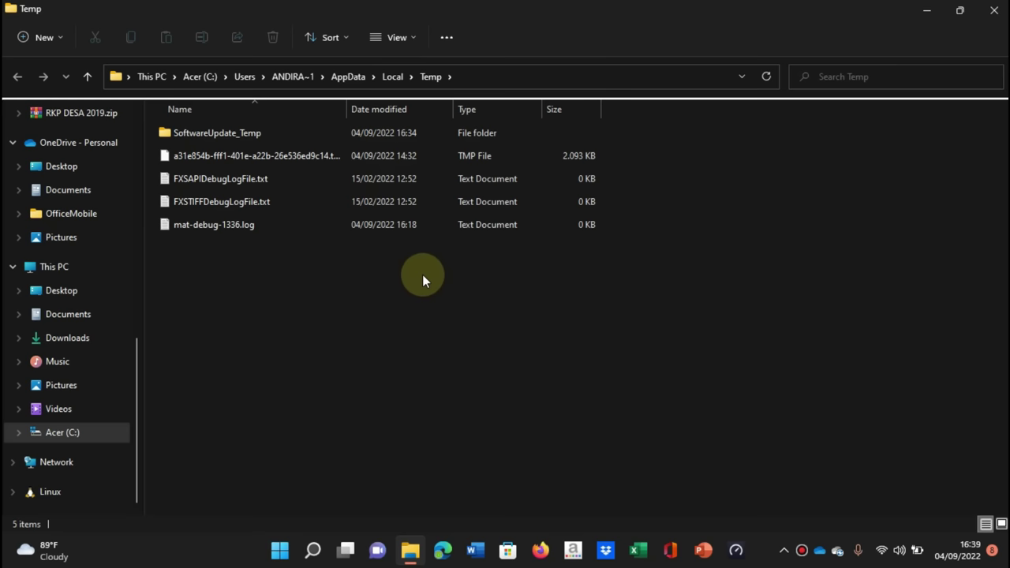
{"action": "key", "text": "ctrl+a"}
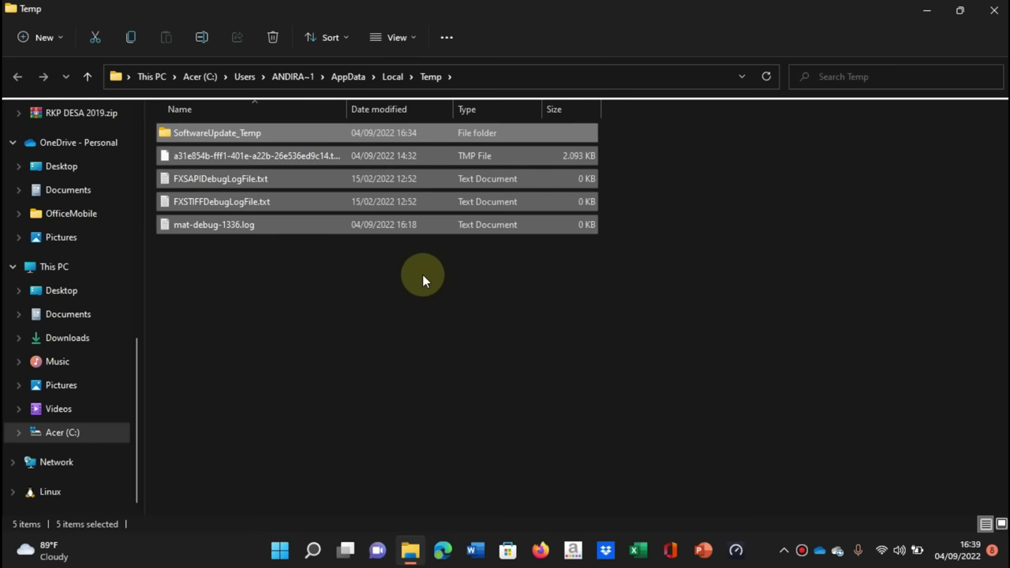
{"action": "key", "text": "Delete"}
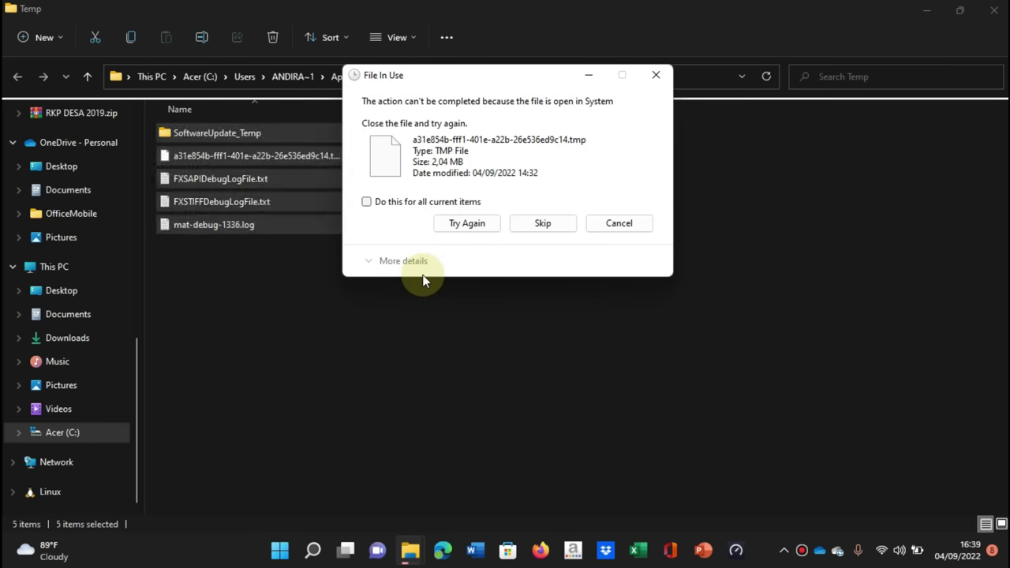
{"action": "left_click", "coordinate": [367, 204]}
{"action": "left_click", "coordinate": [541, 223]}
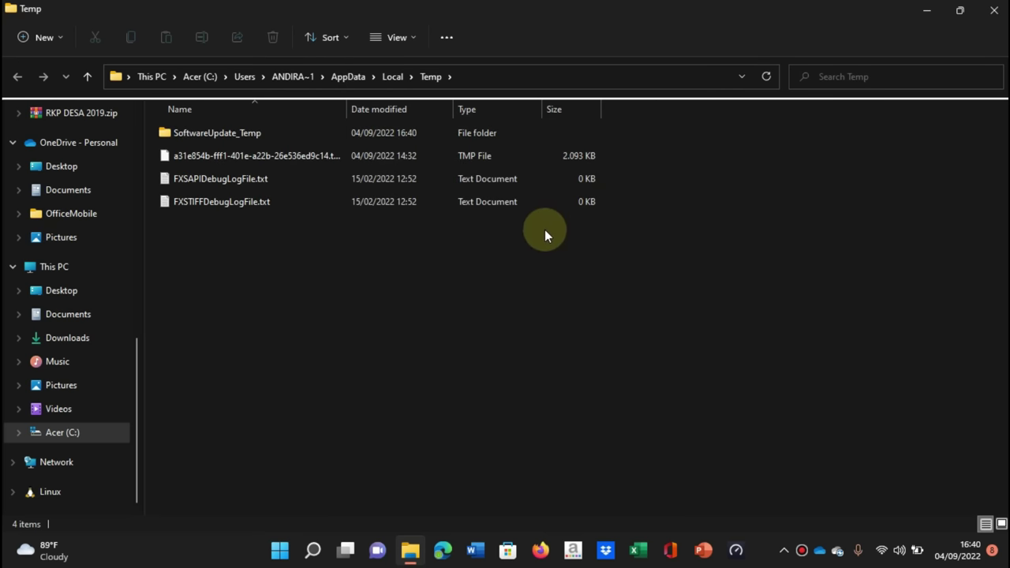
Delete the remaining Temp folder items again, skipping all files in use, and close the folder window
{"action": "key", "text": "ctrl+a"}
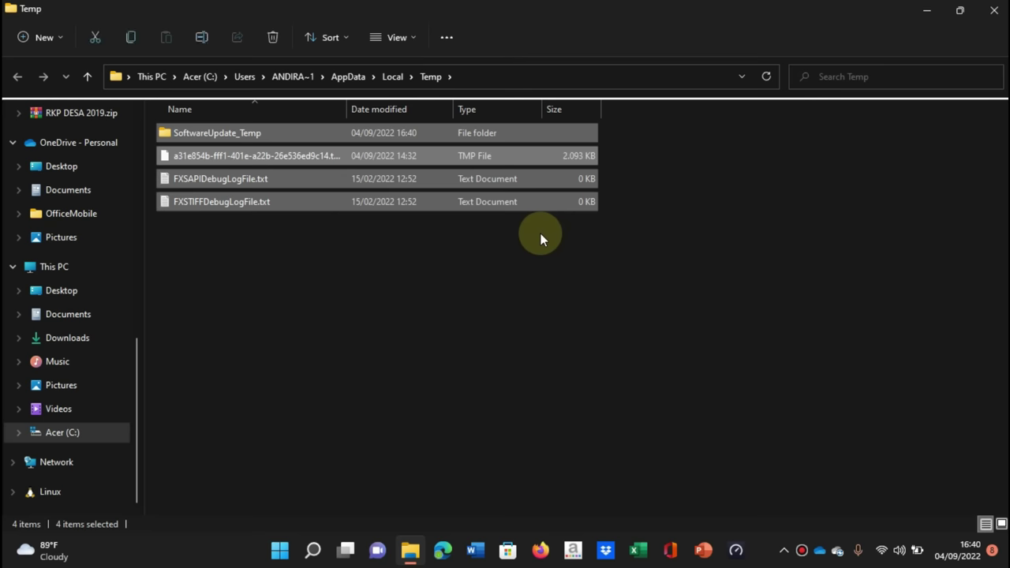
{"action": "key", "text": "Delete"}
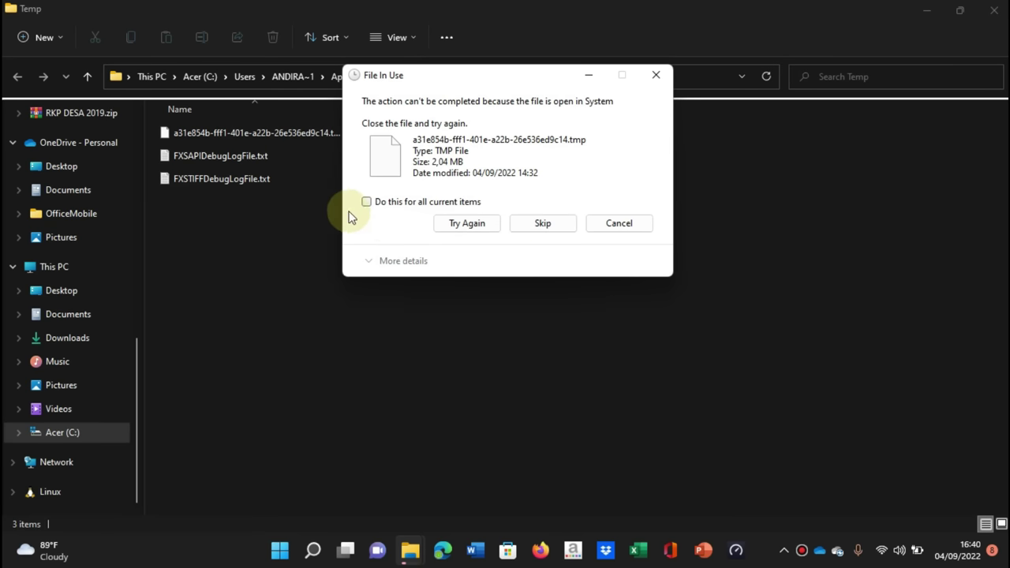
{"action": "left_click", "coordinate": [366, 202]}
{"action": "left_click", "coordinate": [539, 227]}
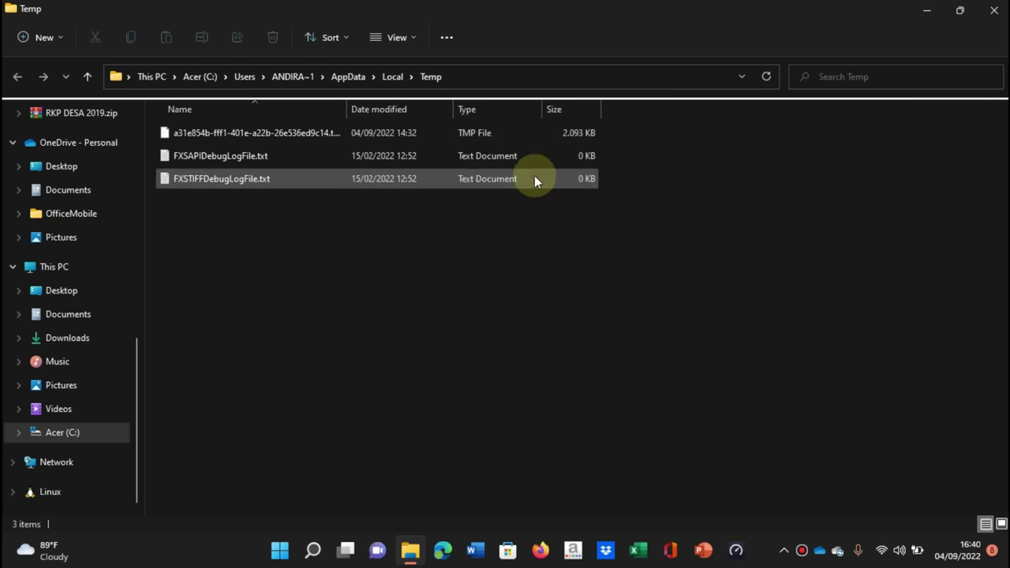
{"action": "left_click", "coordinate": [991, 15]}
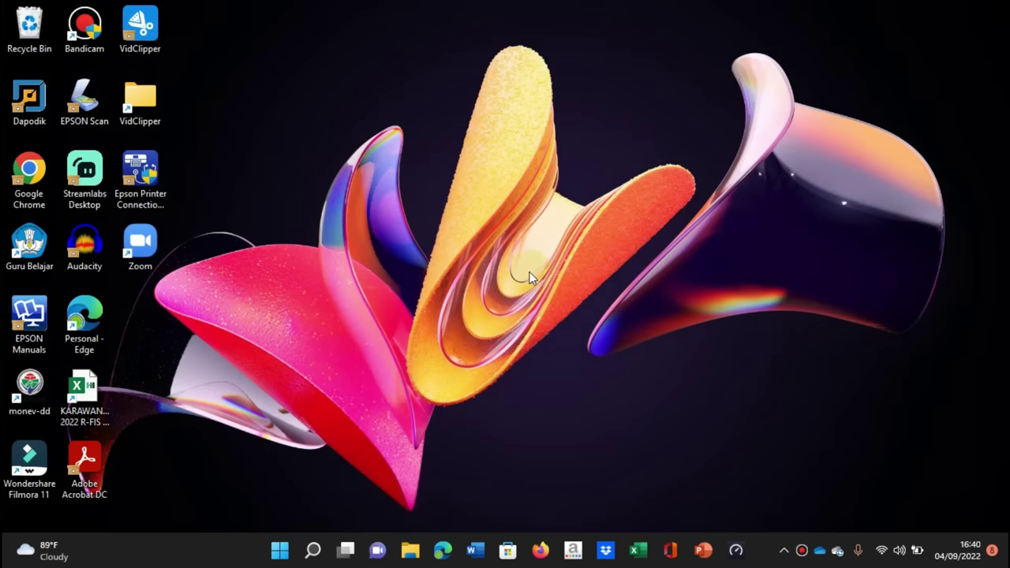